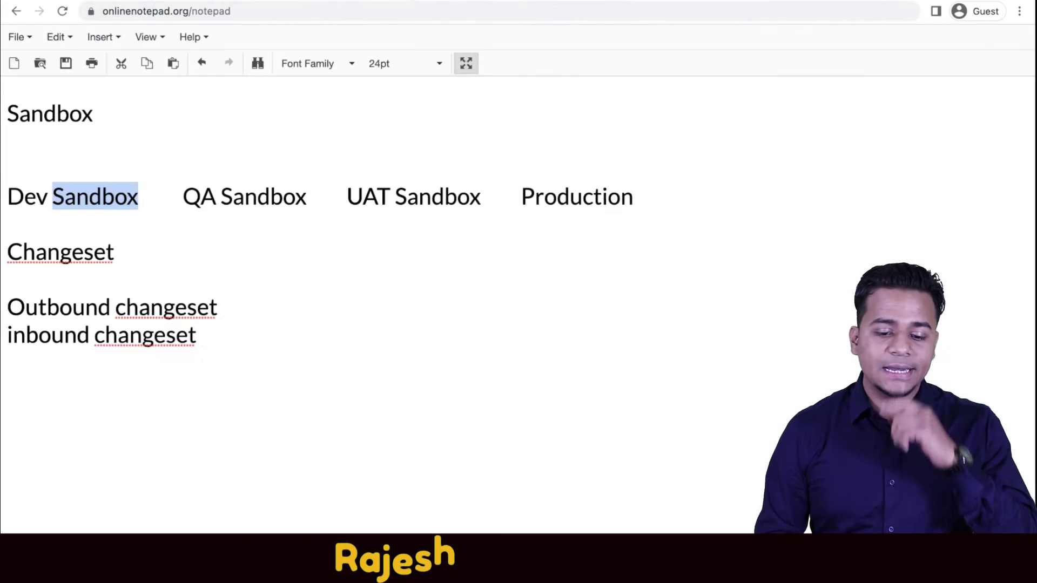
Begin a new line below 'inbound changeset' and start typing 'Username - ' with the org username.
{"action": "left_click", "coordinate": [262, 355]}
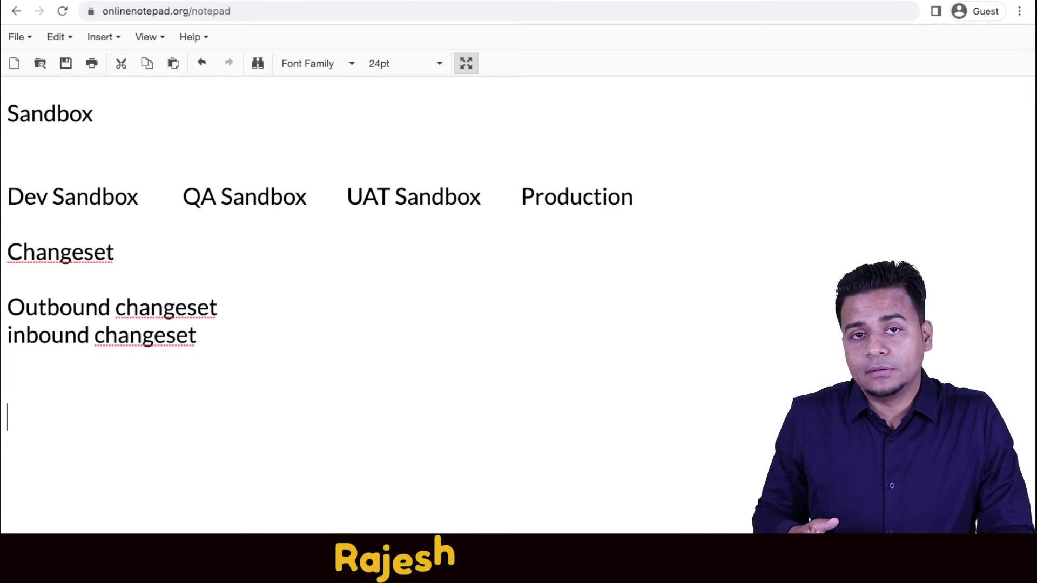
{"action": "type", "text": "U"}
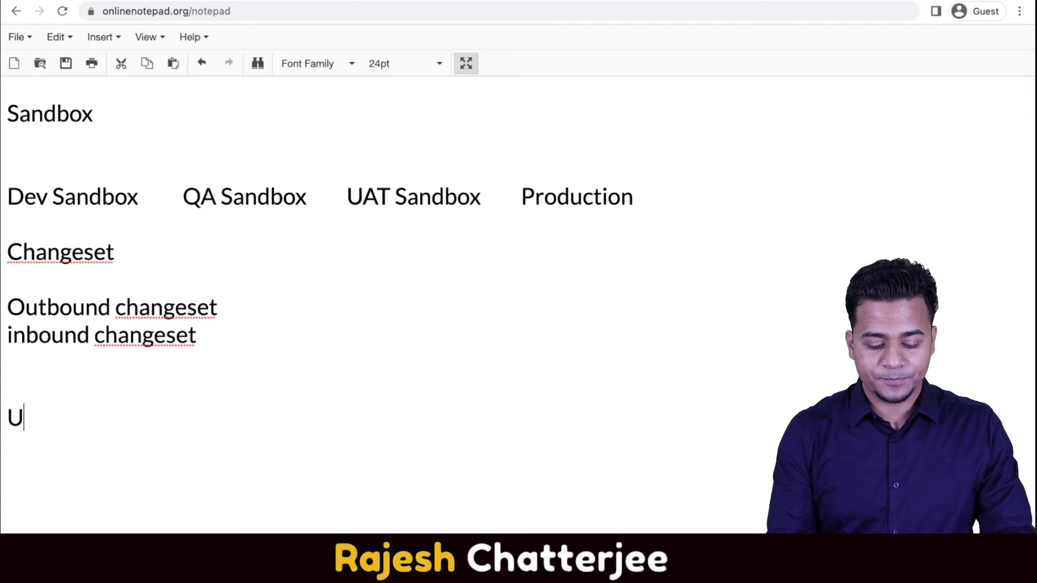
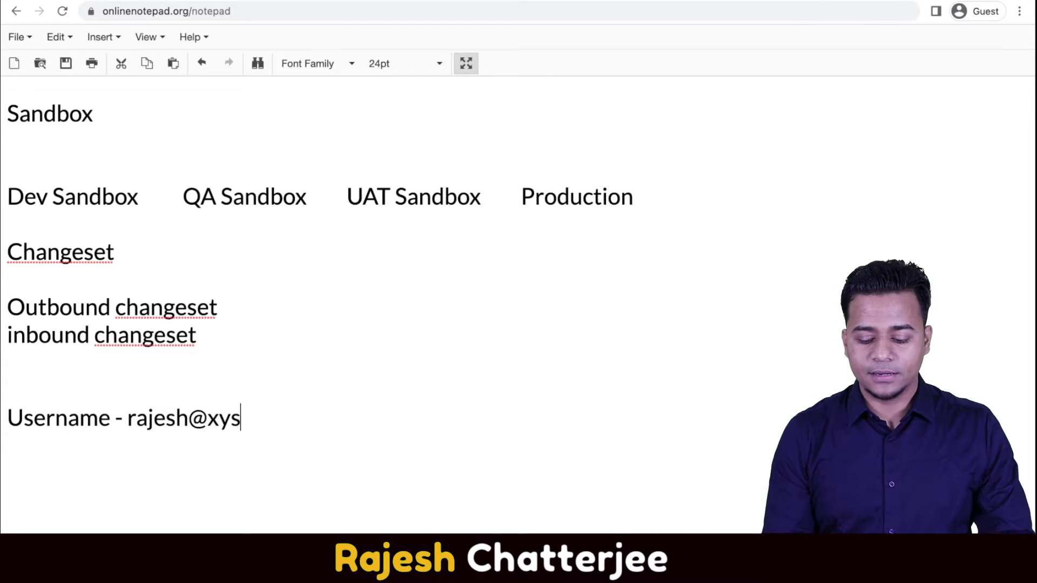
Correct the username's domain and add a 'pass-' line with the org password below it.
{"action": "key", "text": "BackSpace"}
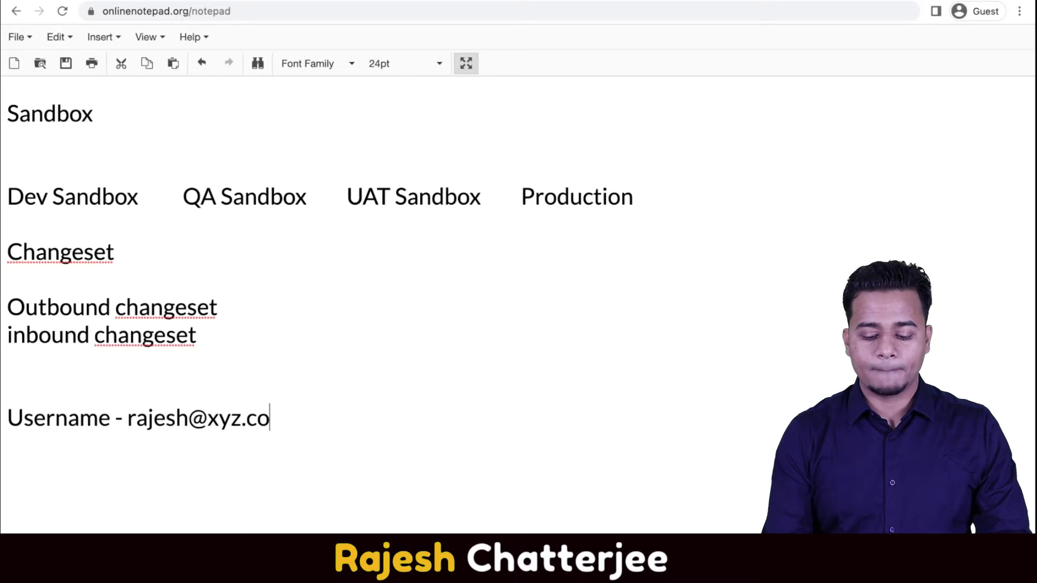
{"action": "key", "text": "Return"}
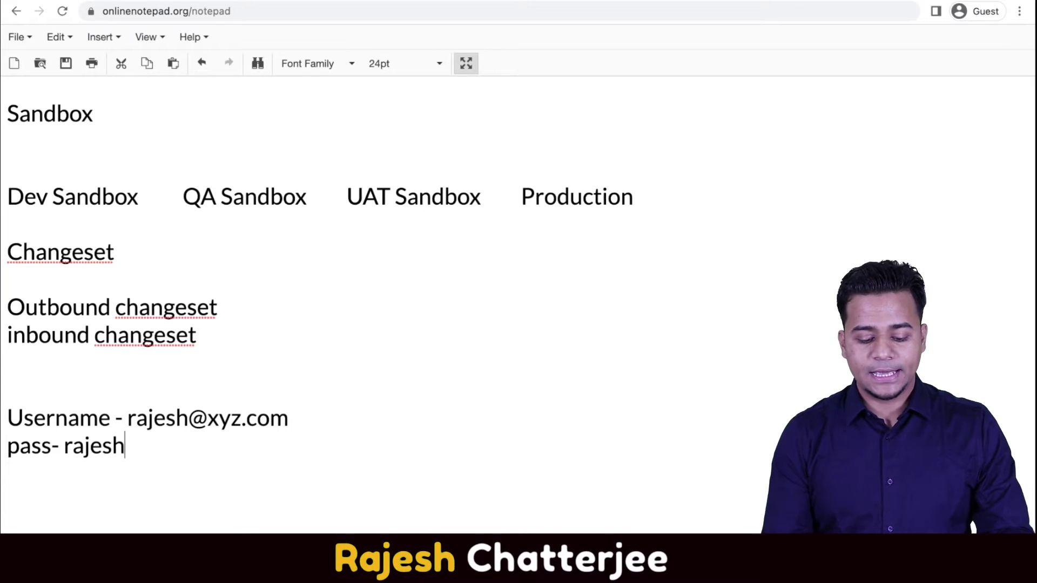
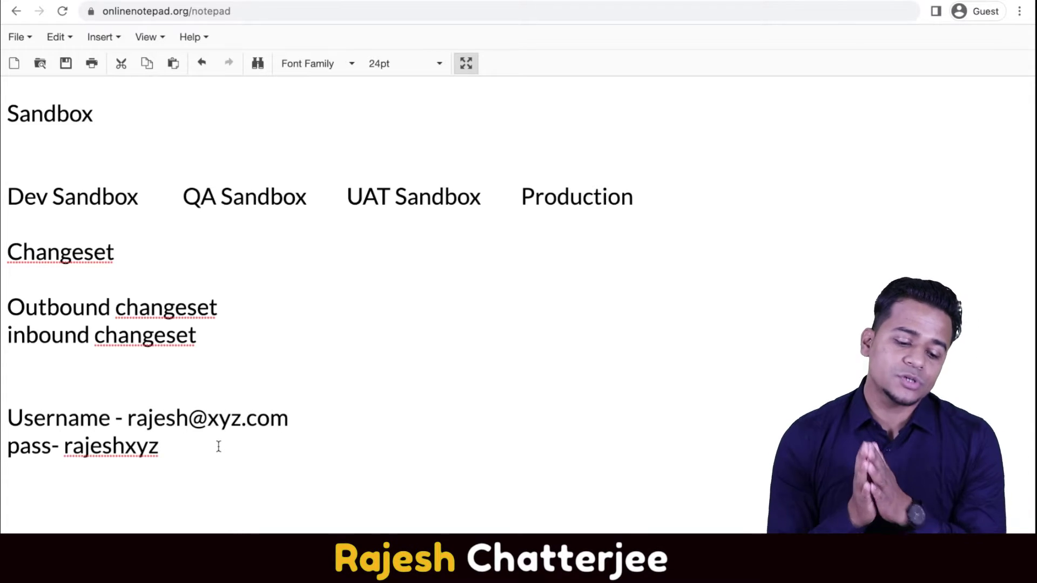
{"action": "key", "text": "Return"}
{"action": "key", "text": "Return"}
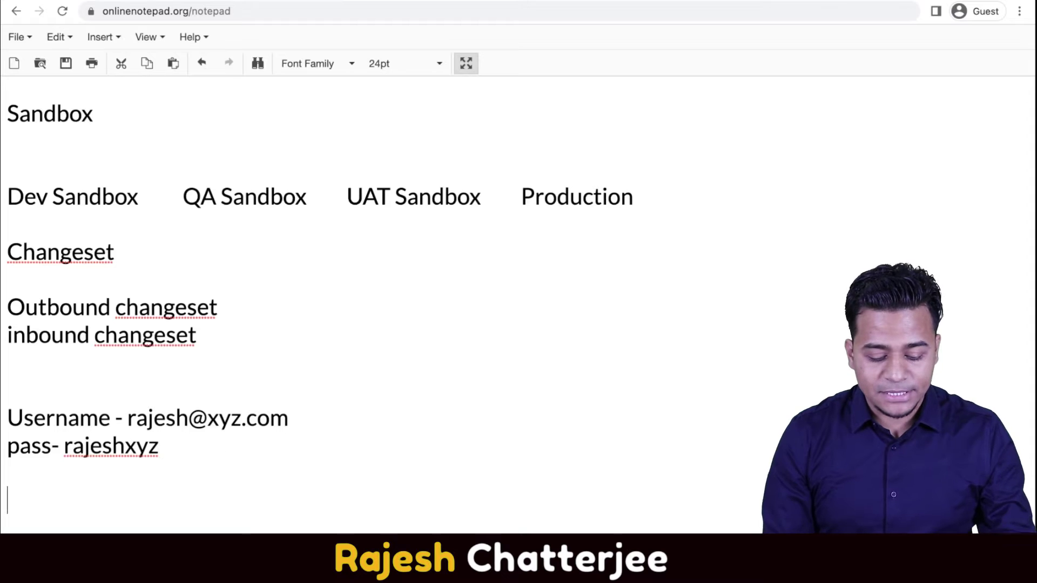
Add a 'Dev' heading below the credentials and select the username and password lines for reuse.
{"action": "type", "text": "Dev"}
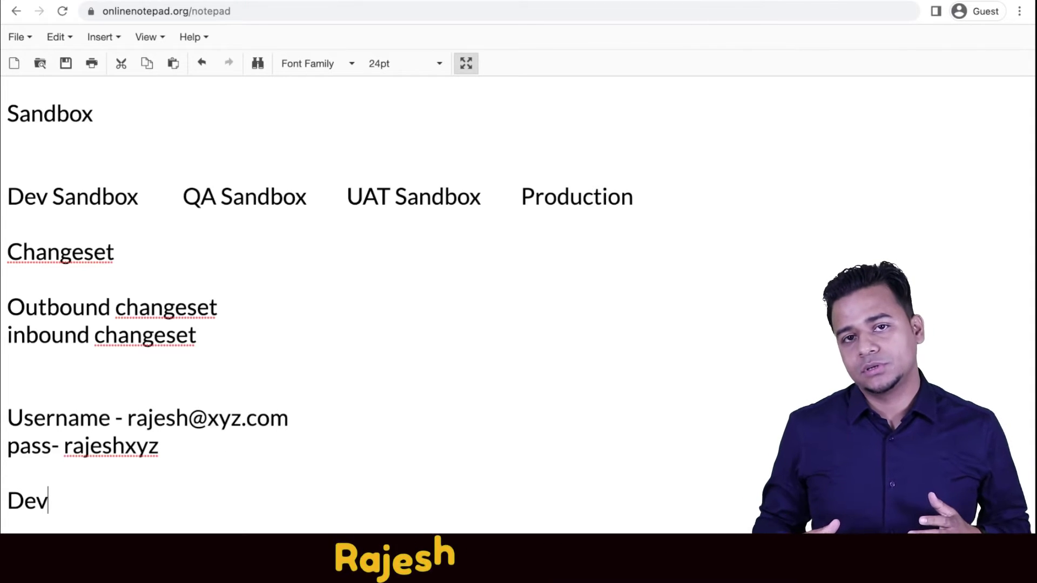
{"action": "key", "text": "Return"}
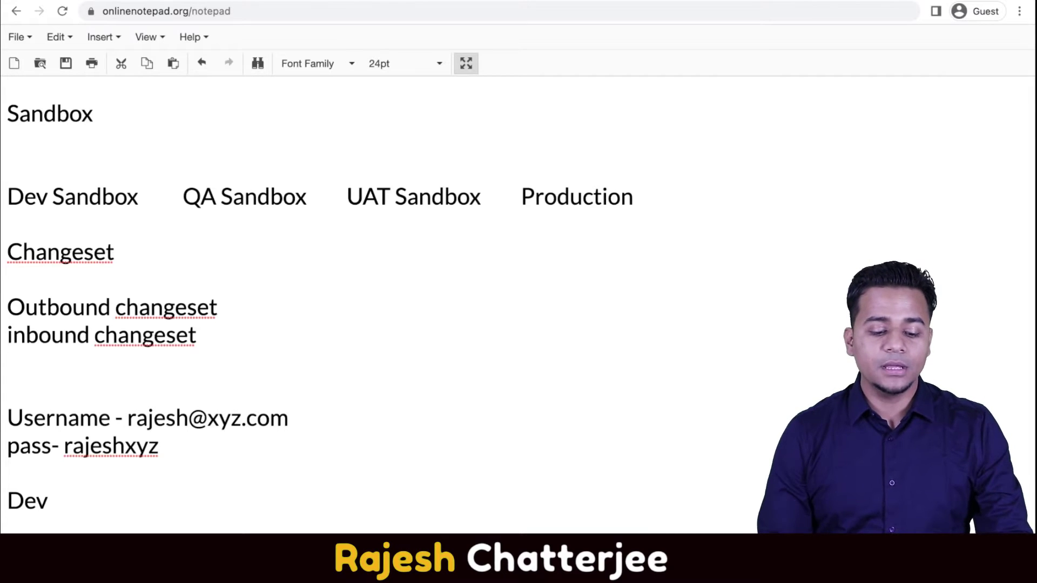
{"action": "left_click", "coordinate": [128, 418]}
{"action": "key", "text": "shift+End"}
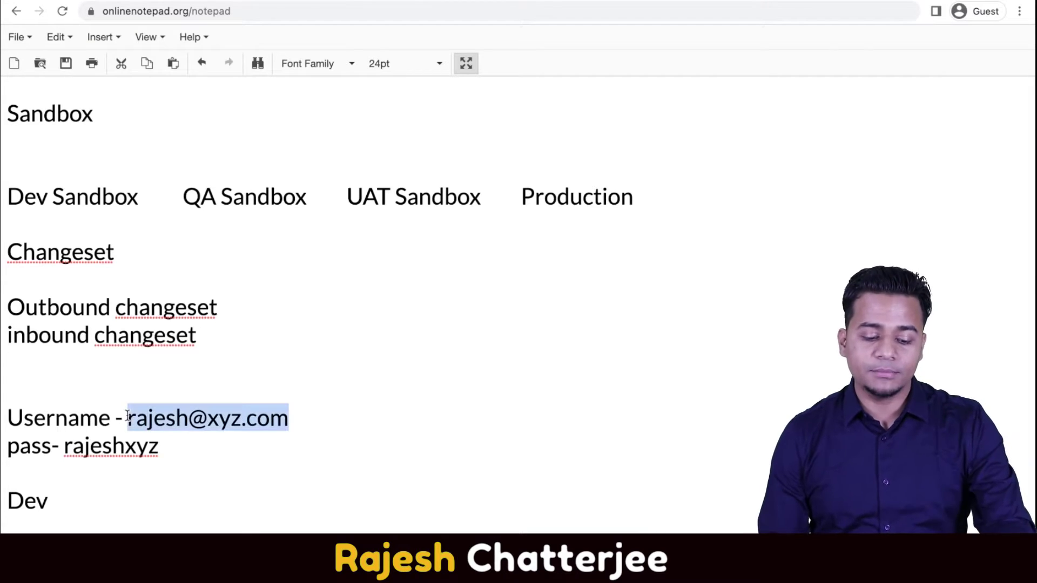
{"action": "key", "text": "Right"}
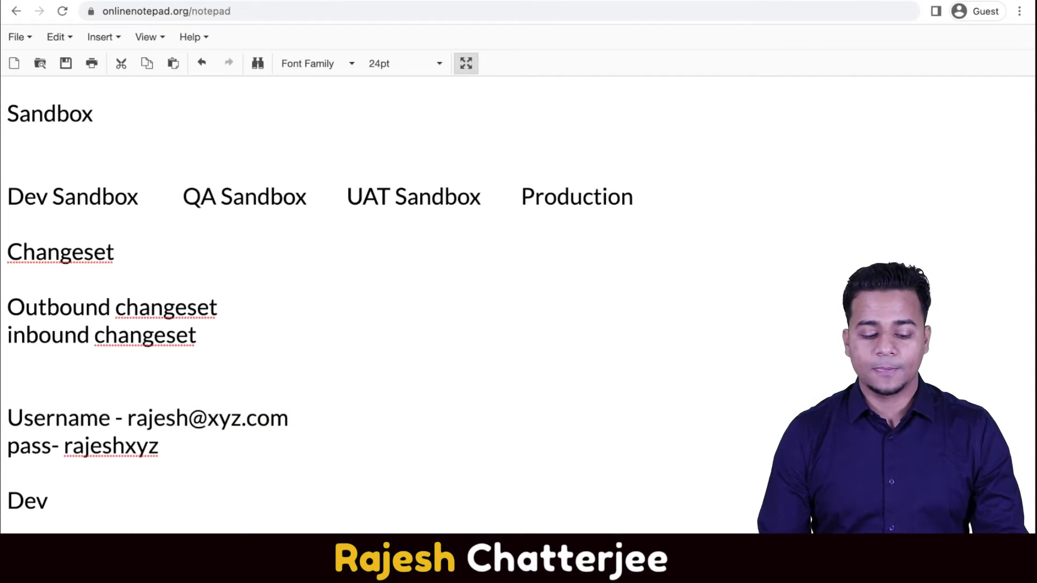
{"action": "left_click", "coordinate": [181, 458]}
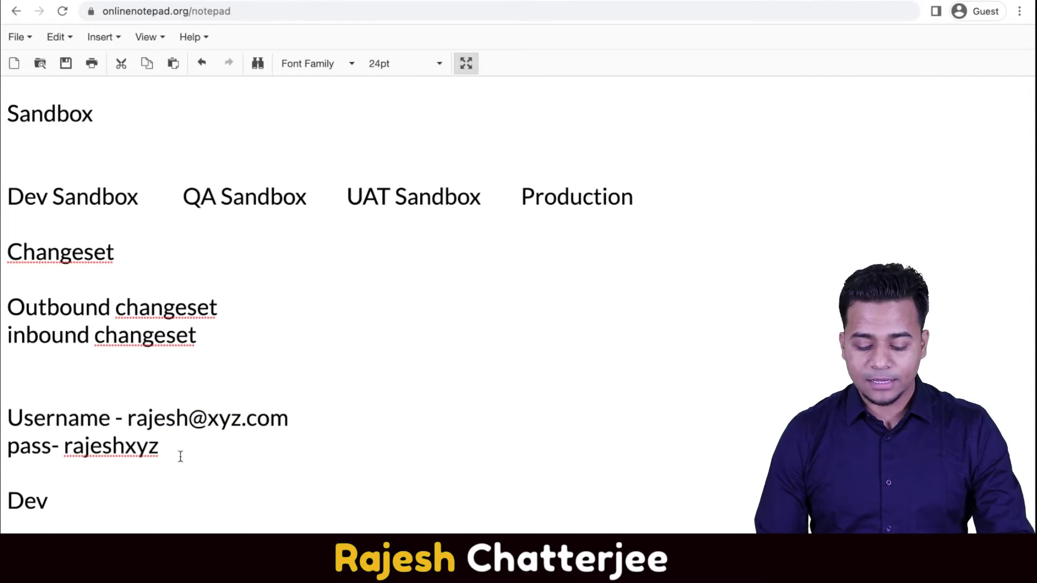
{"action": "key", "text": "shift+Home"}
{"action": "key", "text": "Right"}
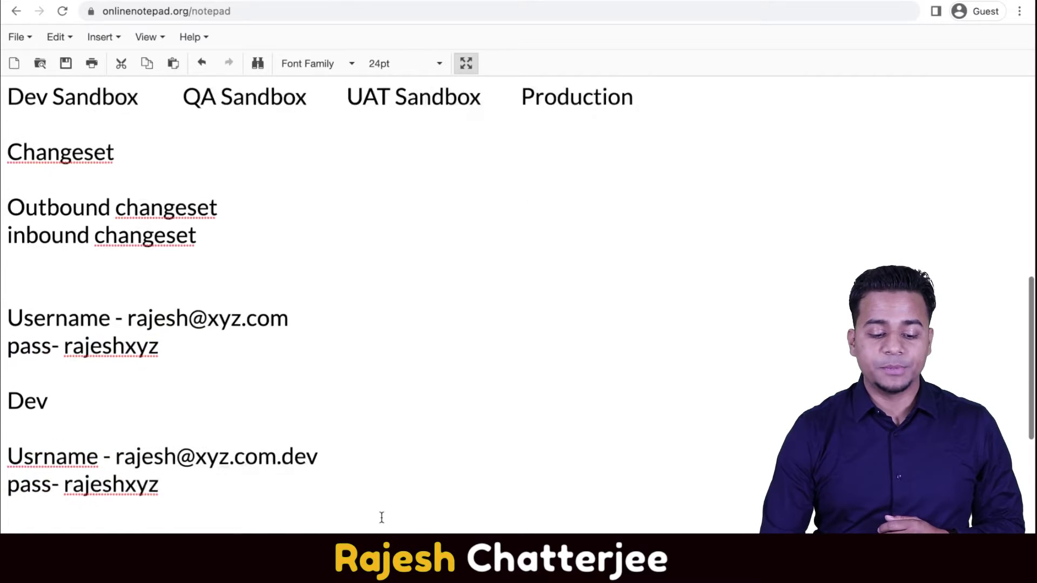
{"action": "scroll", "coordinate": [381, 517], "scroll_direction": "down", "scroll_amount": 3}
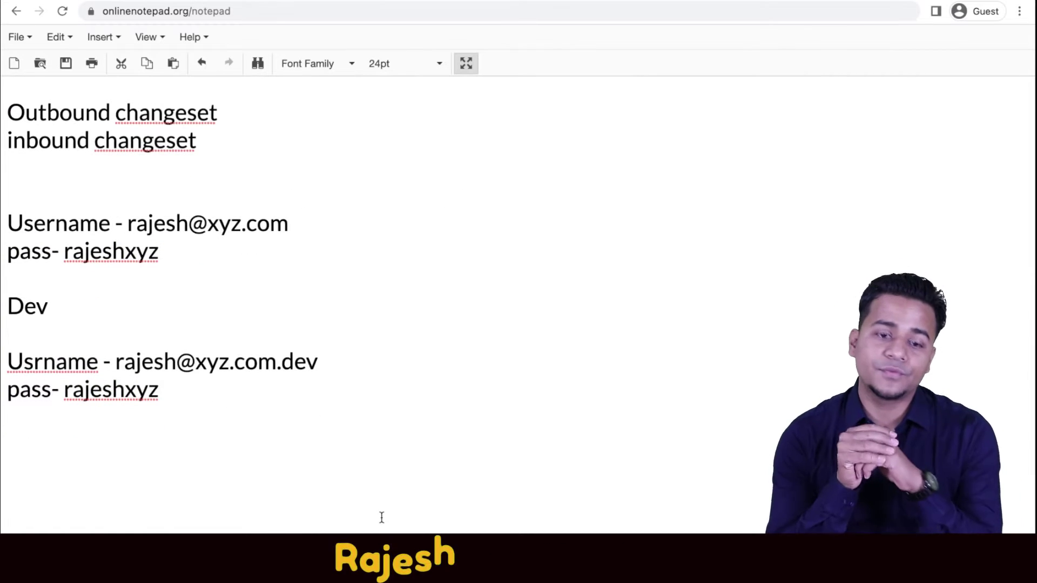
{"action": "left_click", "coordinate": [63, 195]}
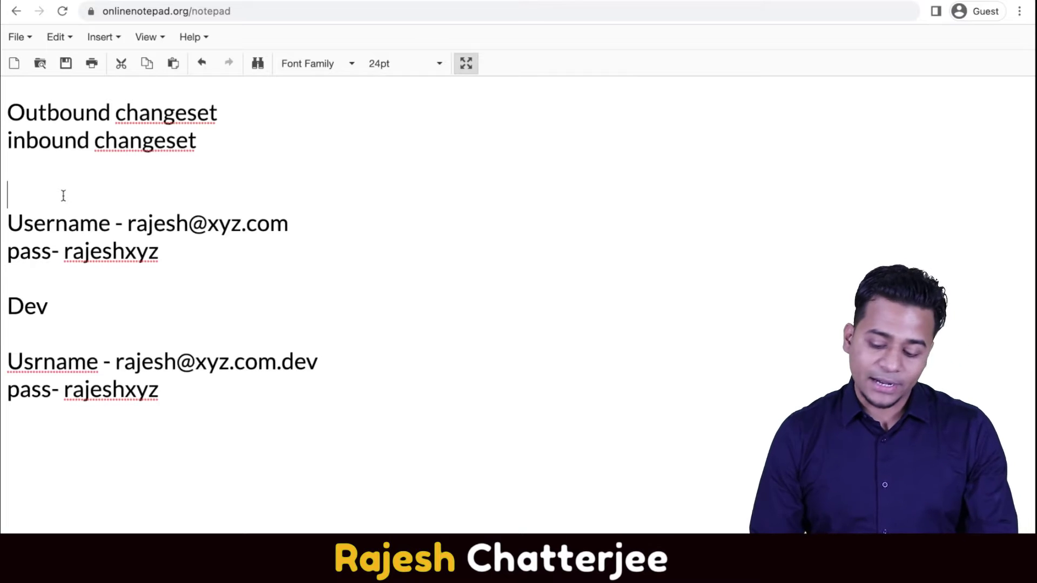
Label the first credentials block 'Prod' above its username line.
{"action": "type", "text": "Prod-"}
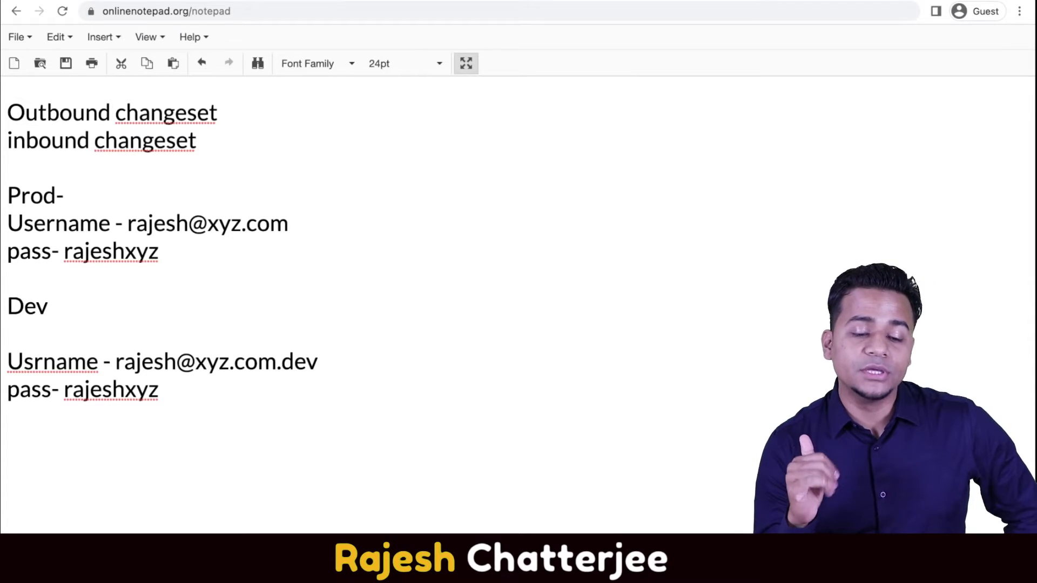
{"action": "left_click_drag", "start_coordinate": [129, 222], "coordinate": [282, 235]}
{"action": "left_click", "coordinate": [121, 259]}
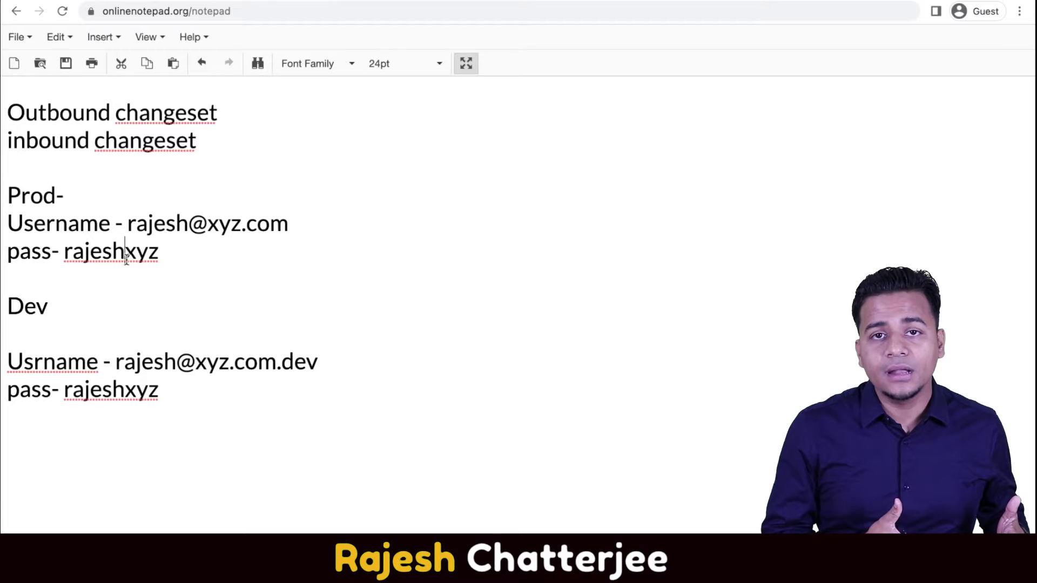
Add a line reading 'test.salesforce.com' under the Dev heading.
{"action": "left_click", "coordinate": [69, 331]}
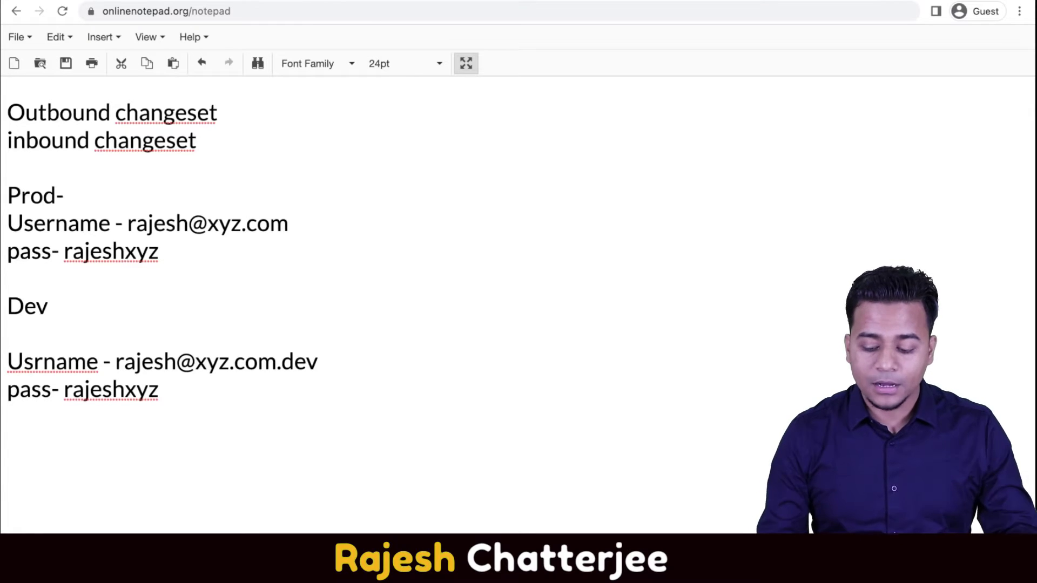
{"action": "key", "text": "Return"}
{"action": "type", "text": "test,"}
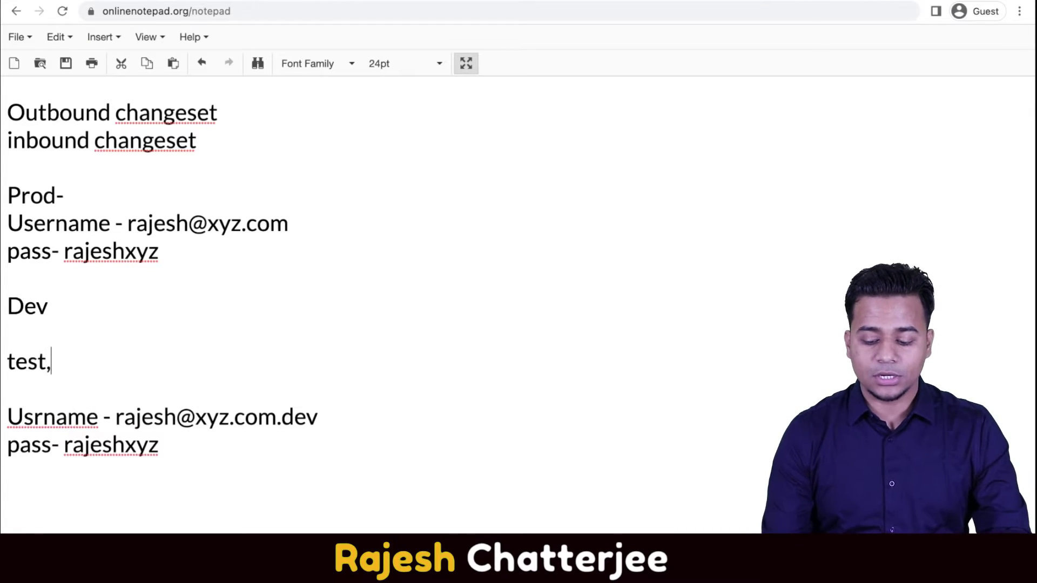
{"action": "key", "text": "BackSpace"}
{"action": "type", "text": ".salesforc"}
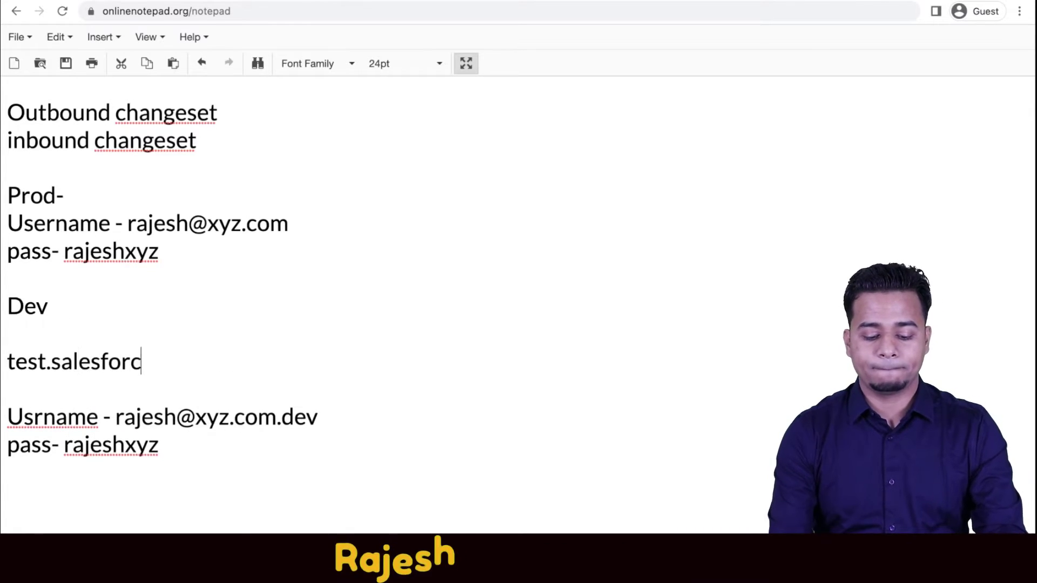
{"action": "type", "text": "e.com"}
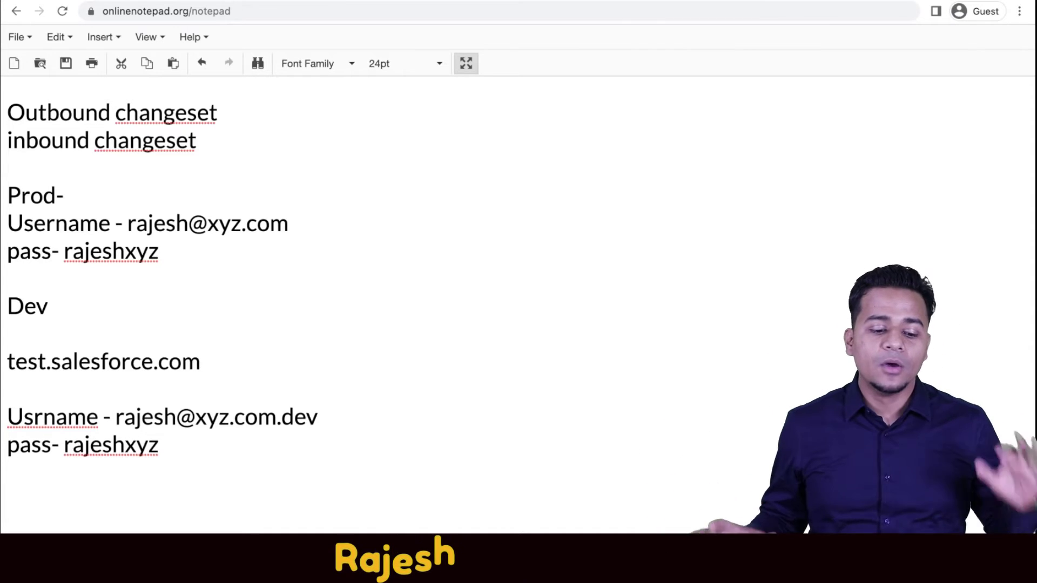
Highlight test.salesforce.com and the prod and dev usernames, then switch to the DinoPatDEV sandbox window.
{"action": "left_click_drag", "start_coordinate": [121, 362], "coordinate": [7, 362]}
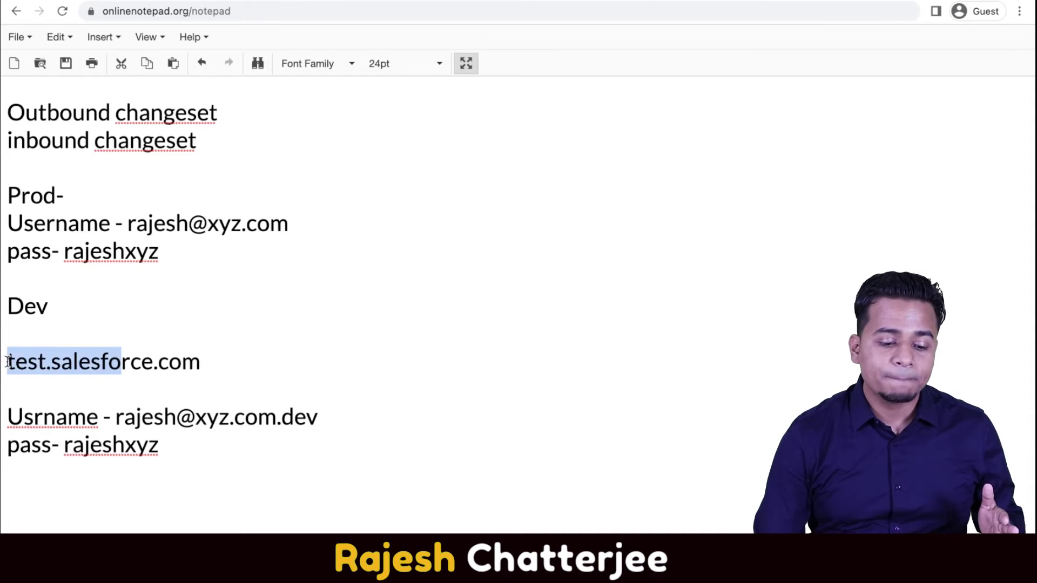
{"action": "left_click_drag", "start_coordinate": [136, 224], "coordinate": [297, 233]}
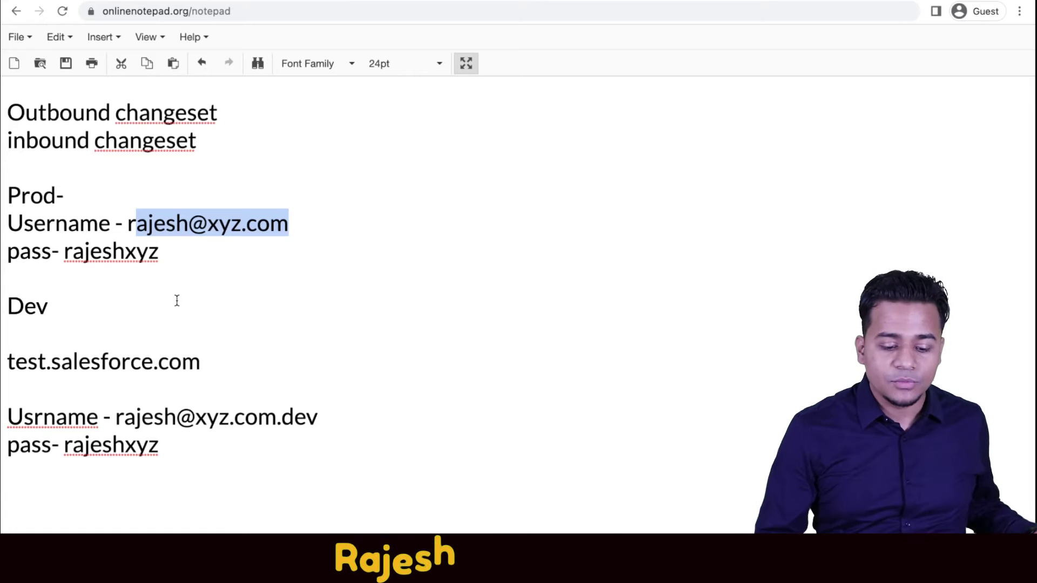
{"action": "left_click_drag", "start_coordinate": [307, 417], "coordinate": [96, 419]}
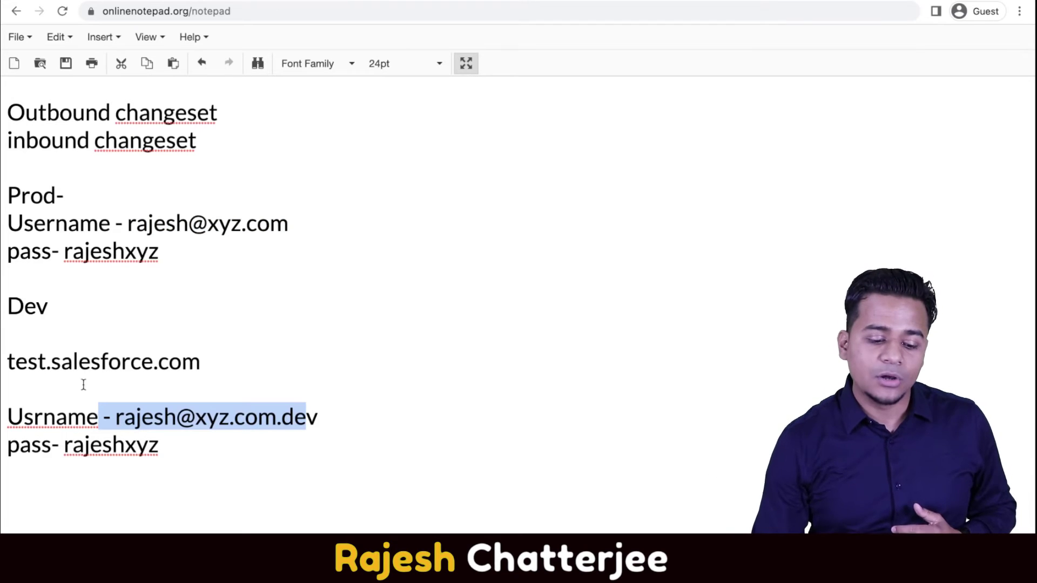
{"action": "left_click_drag", "start_coordinate": [200, 361], "coordinate": [28, 362]}
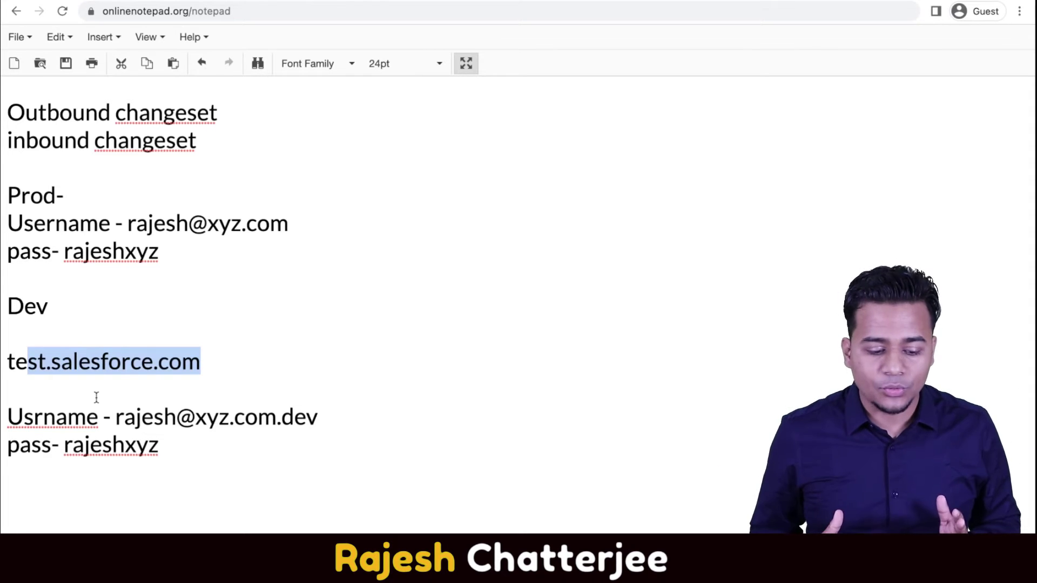
{"action": "key", "text": "ctrl+Right"}
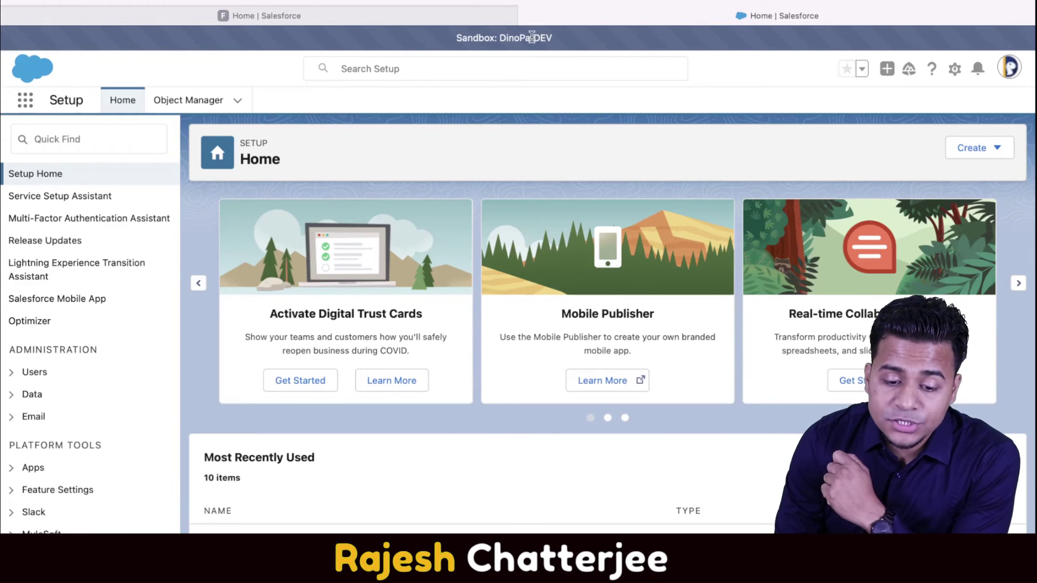
{"action": "scroll", "coordinate": [490, 39], "scroll_direction": "up", "scroll_amount": 5}
{"action": "scroll", "coordinate": [489, 41], "scroll_direction": "up", "scroll_amount": 2}
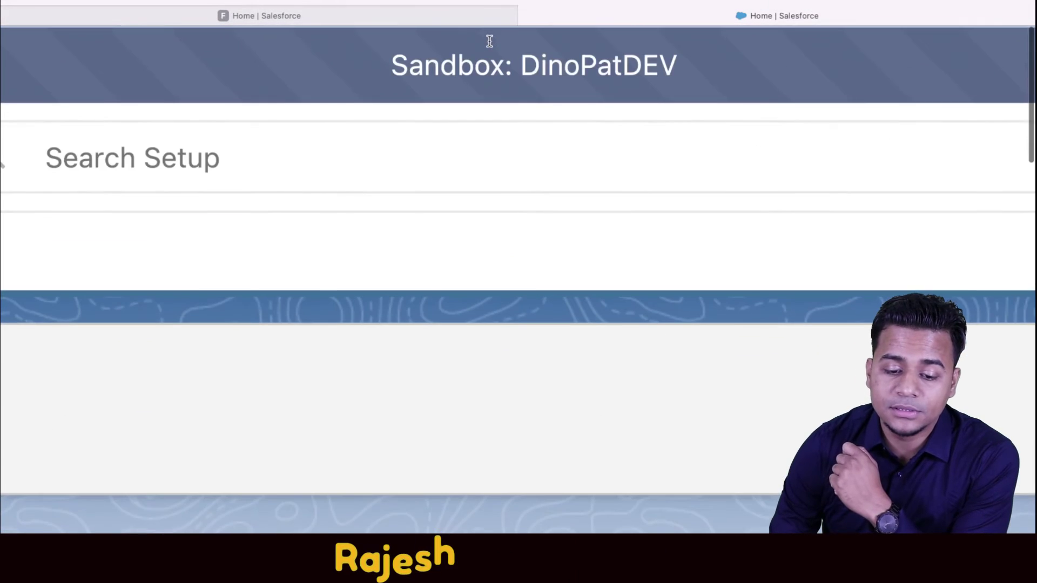
{"action": "left_click_drag", "start_coordinate": [406, 69], "coordinate": [572, 82]}
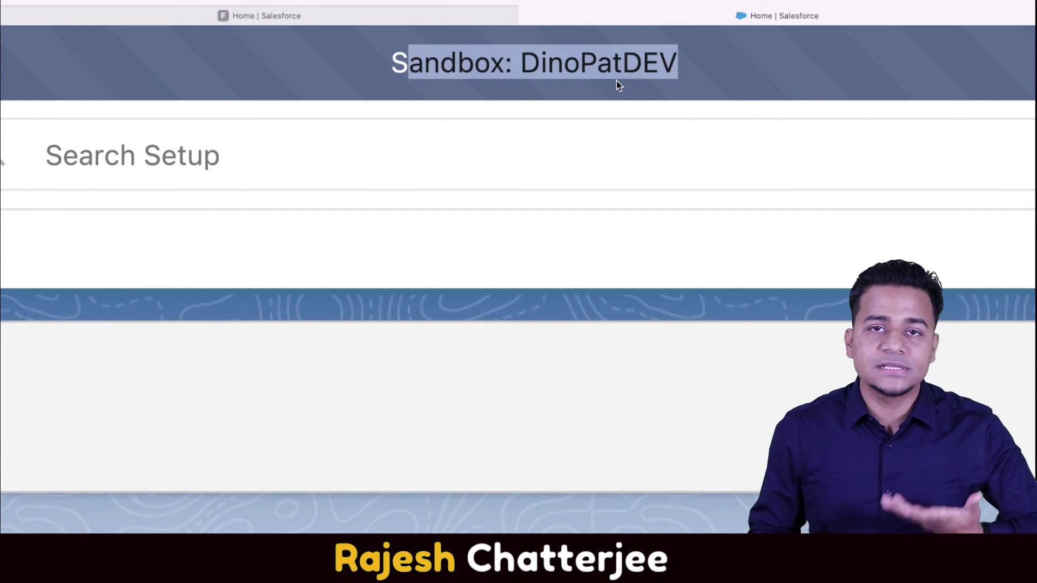
{"action": "double_click", "coordinate": [590, 54]}
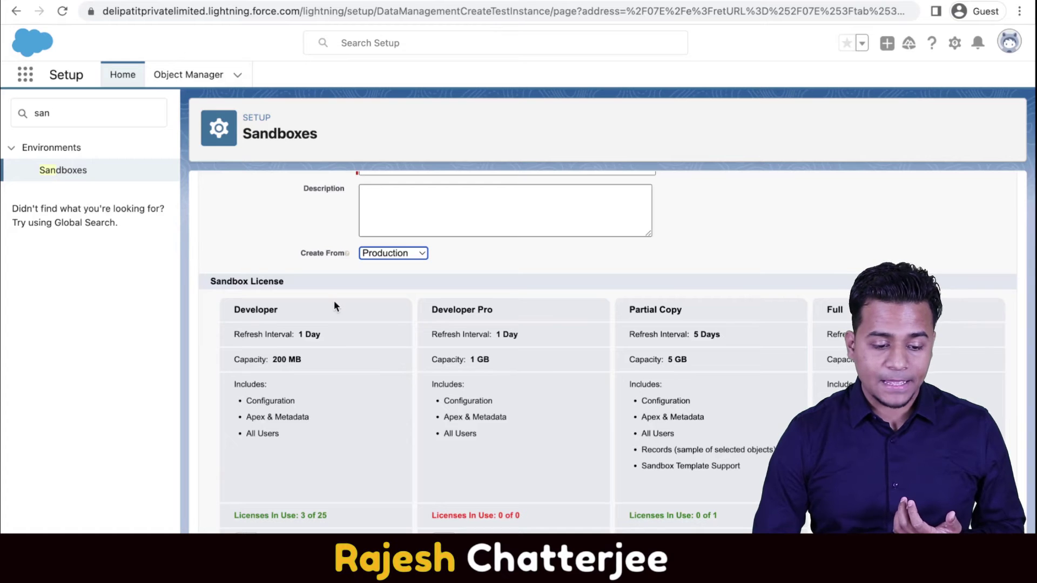
Open the Sandboxes list, point out DinoPatDEV, and log in to that sandbox.
{"action": "left_click", "coordinate": [64, 171]}
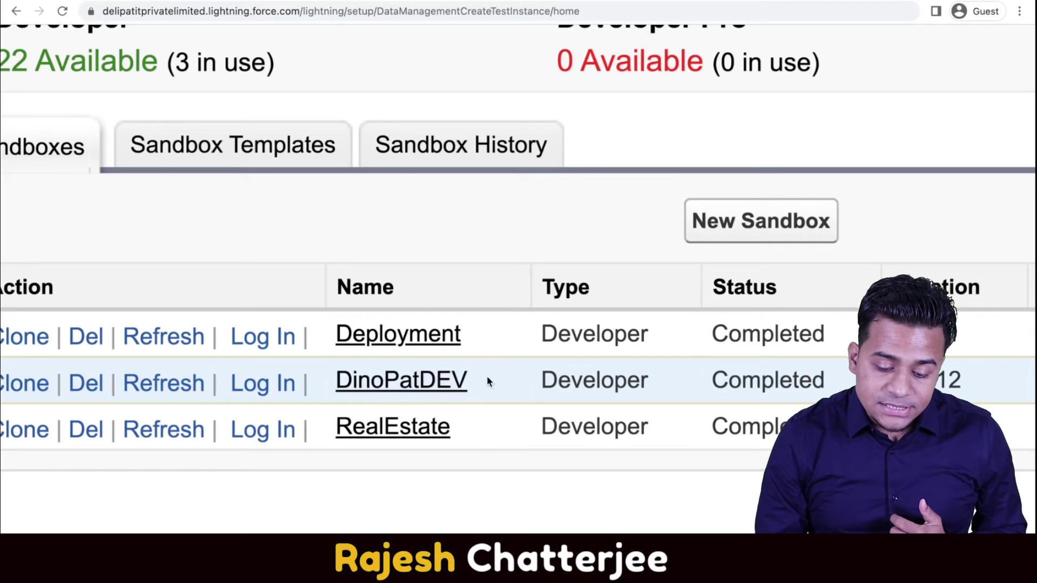
{"action": "left_click_drag", "start_coordinate": [487, 381], "coordinate": [328, 382]}
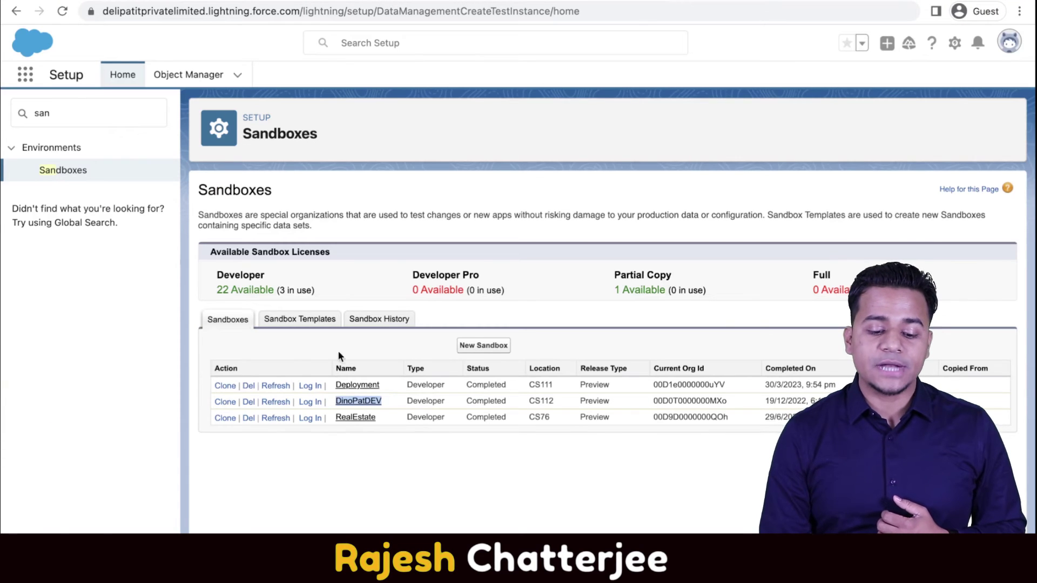
{"action": "left_click", "coordinate": [310, 403]}
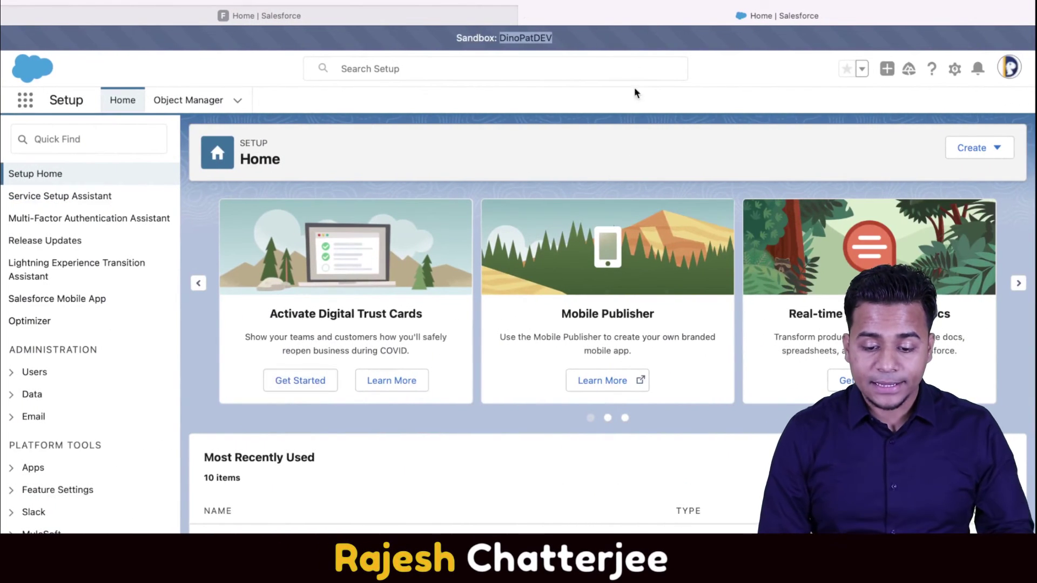
Load the test.salesforce.com sandbox login page in a new browser tab.
{"action": "key", "text": "super+t"}
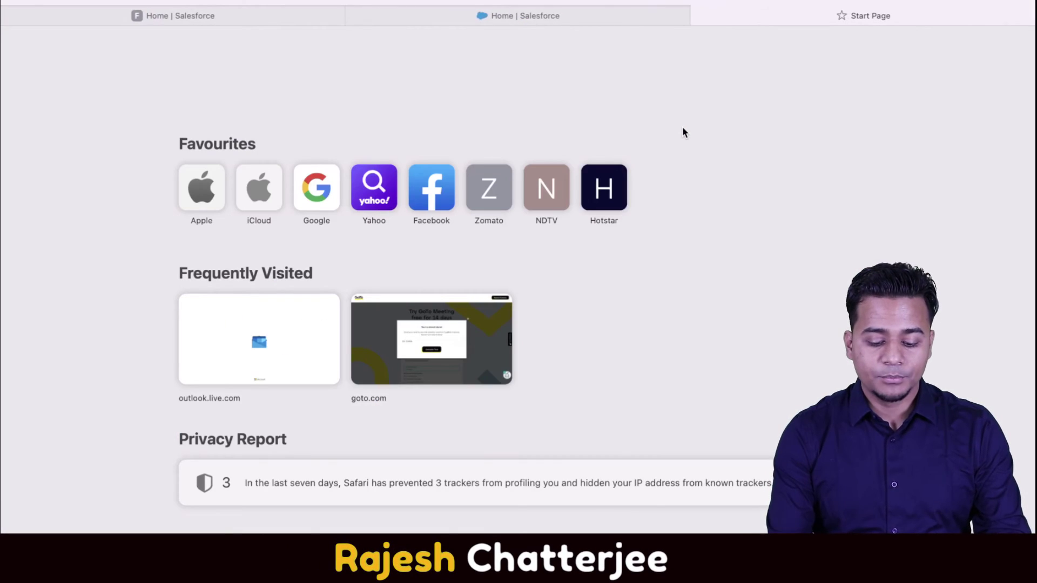
{"action": "type", "text": "test."}
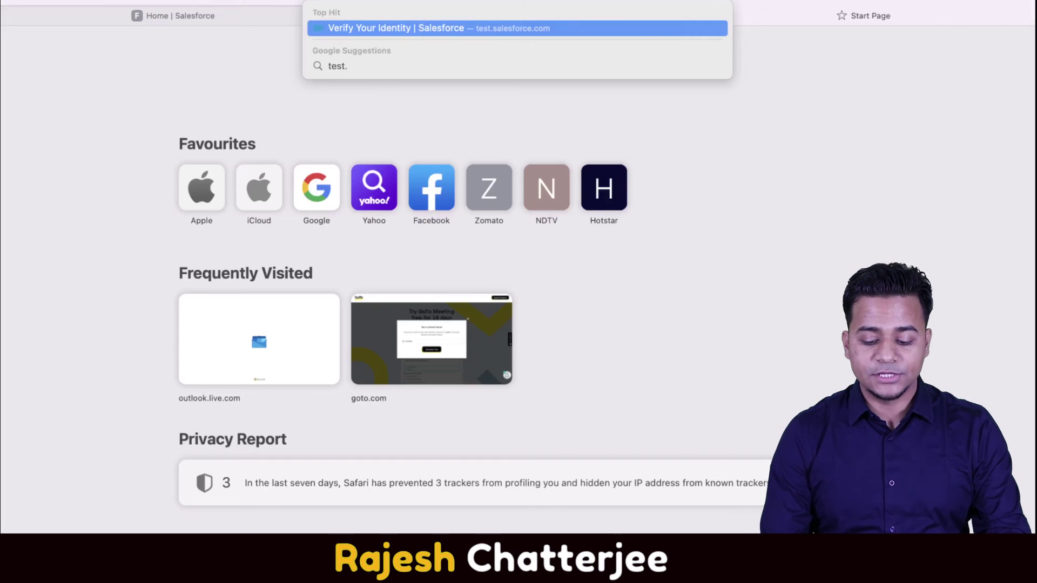
{"action": "type", "text": "salesforce.com"}
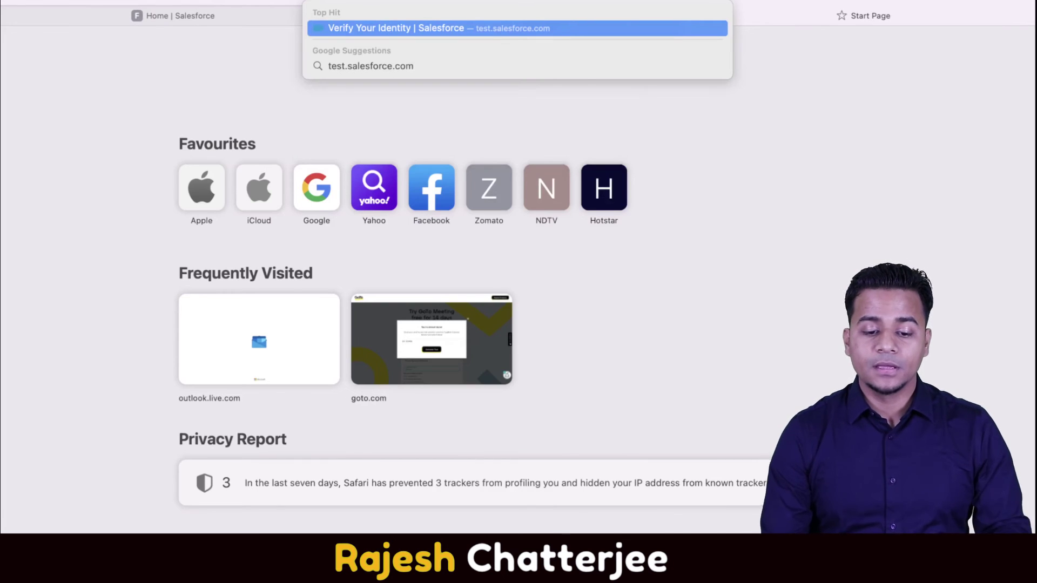
{"action": "key", "text": "Return"}
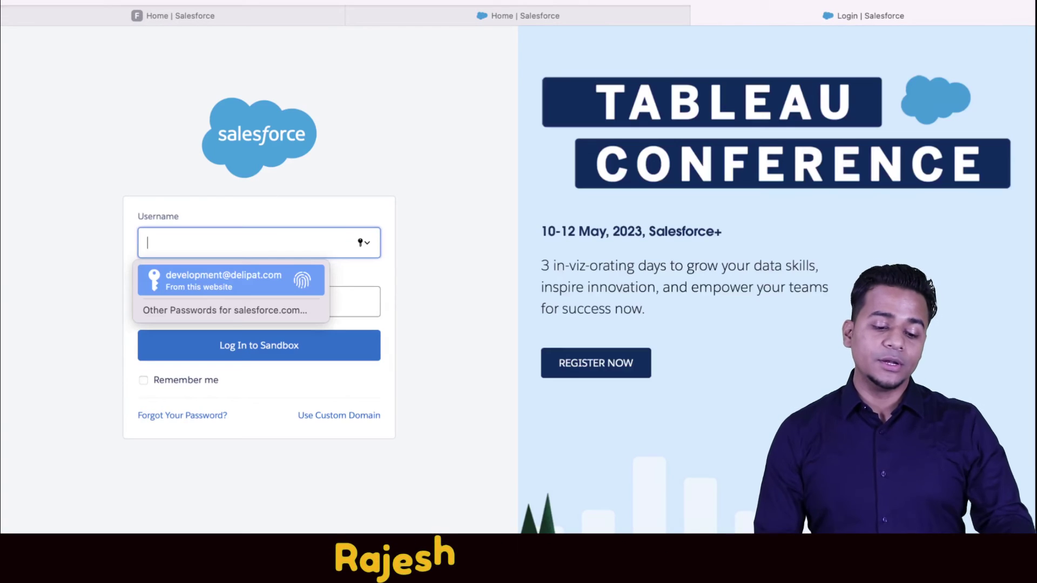
{"action": "key", "text": "Escape"}
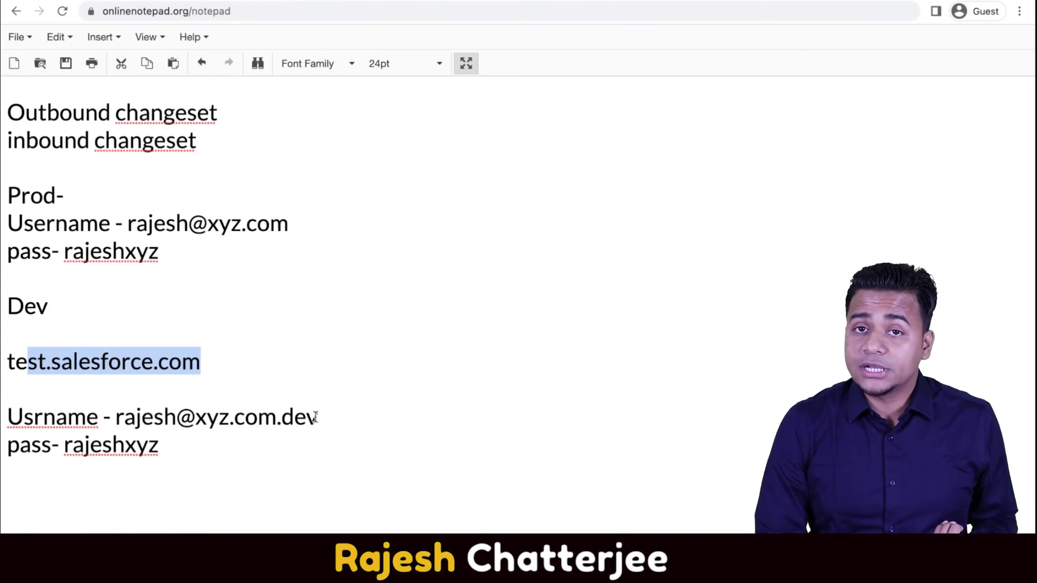
Point out the dev username suffix in the notes, then return to the production Sandboxes list.
{"action": "left_click_drag", "start_coordinate": [320, 417], "coordinate": [281, 419]}
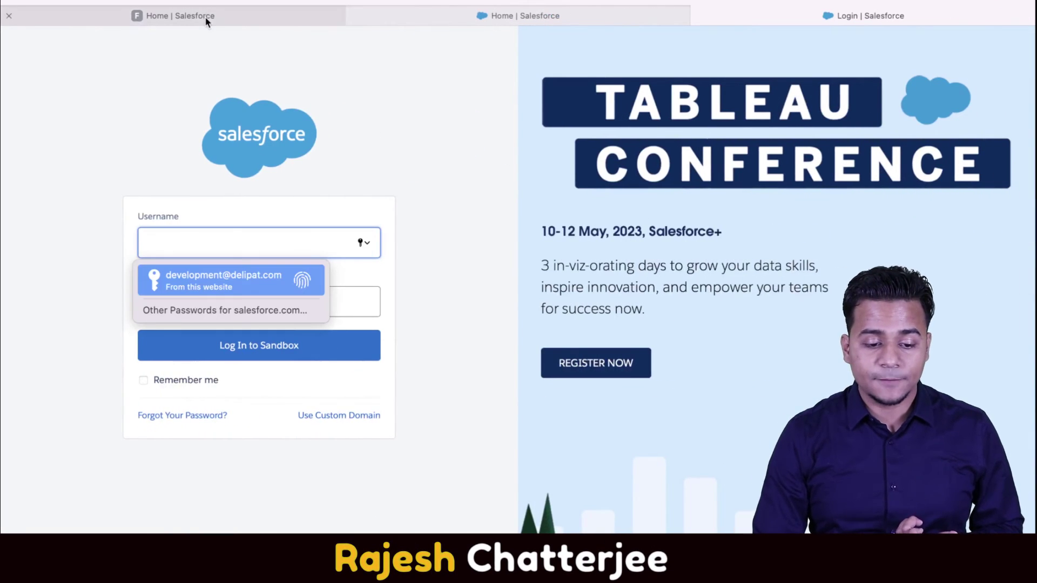
{"action": "left_click", "coordinate": [205, 16]}
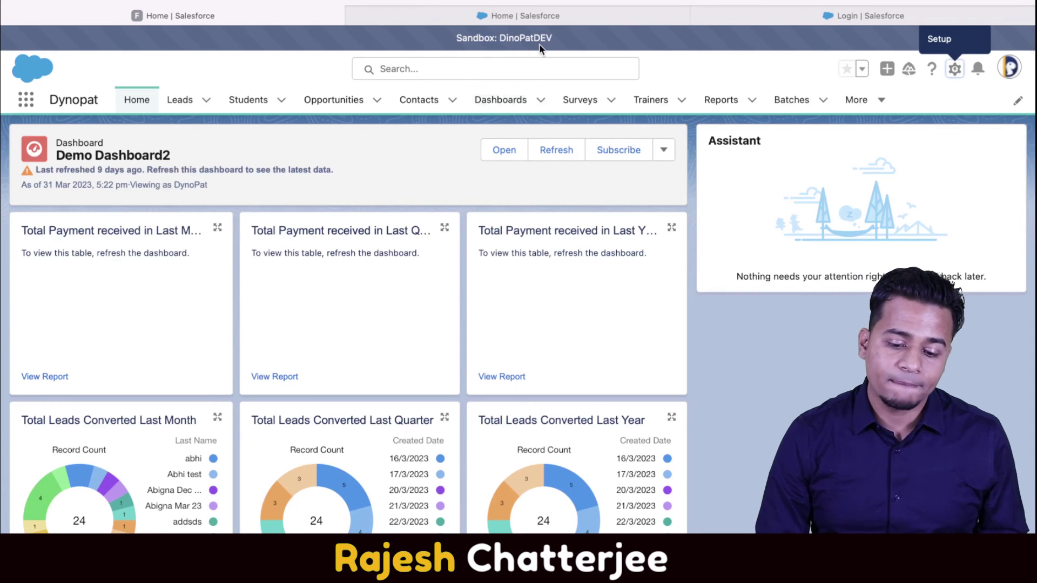
{"action": "left_click", "coordinate": [847, 16]}
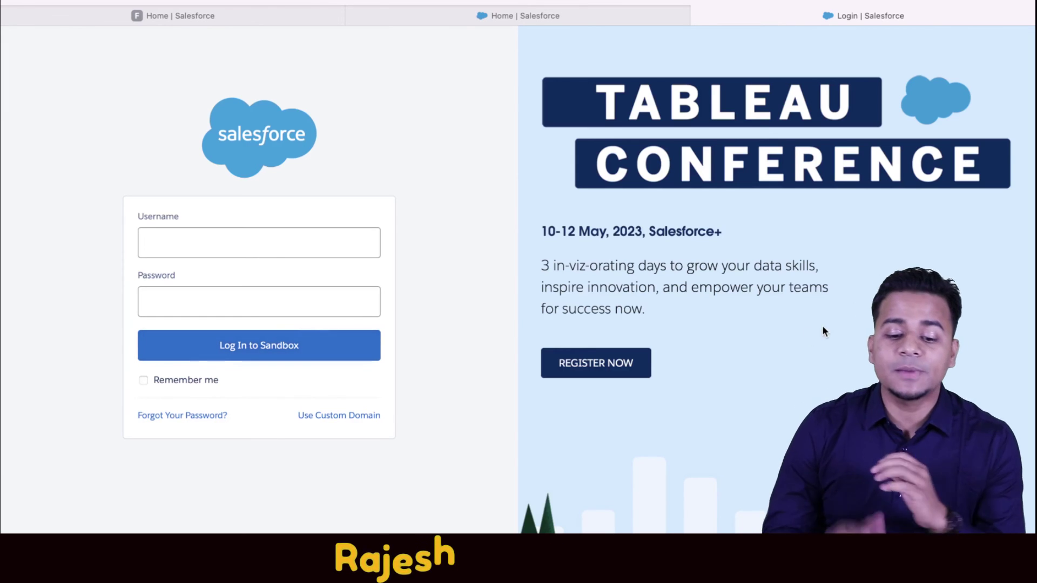
{"action": "mouse_move", "coordinate": [324, 0]}
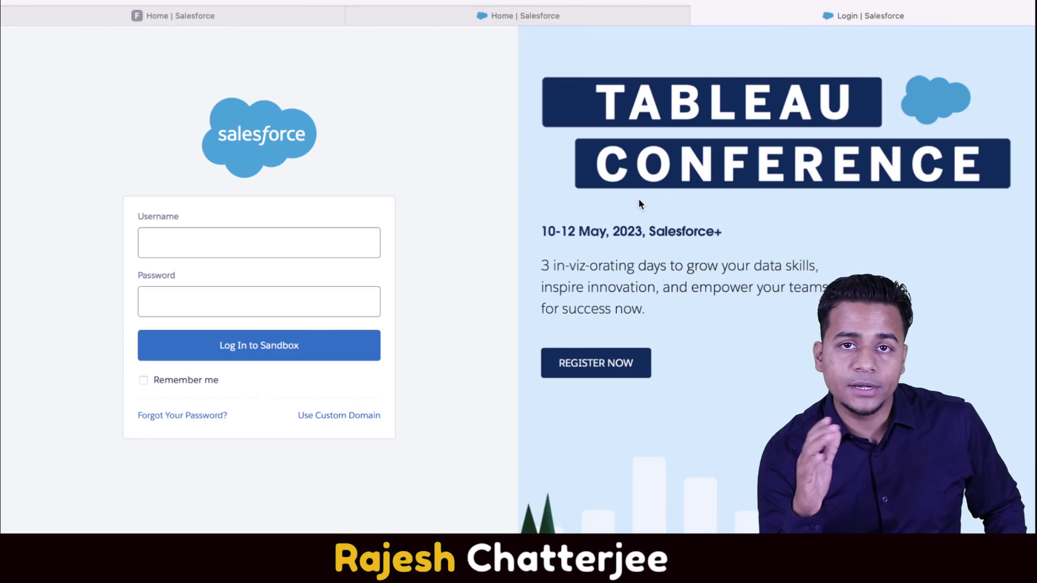
{"action": "key", "text": "super+Tab"}
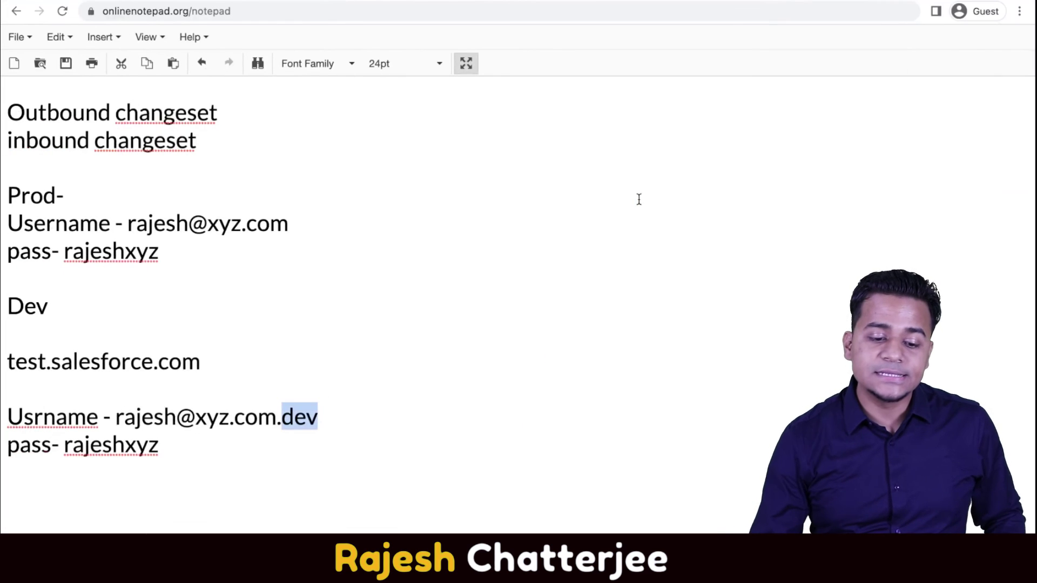
{"action": "key", "text": "super+grave"}
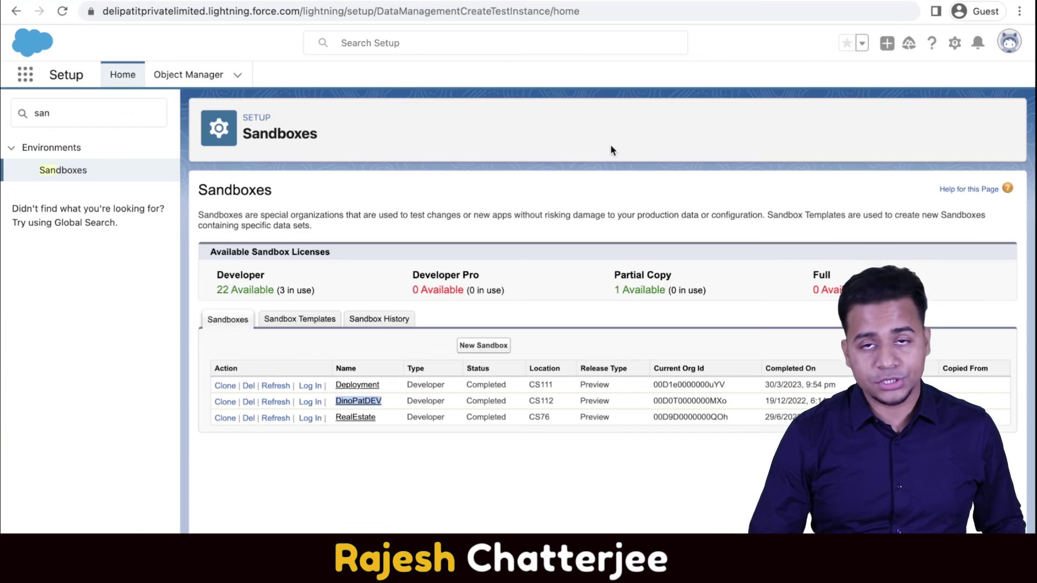